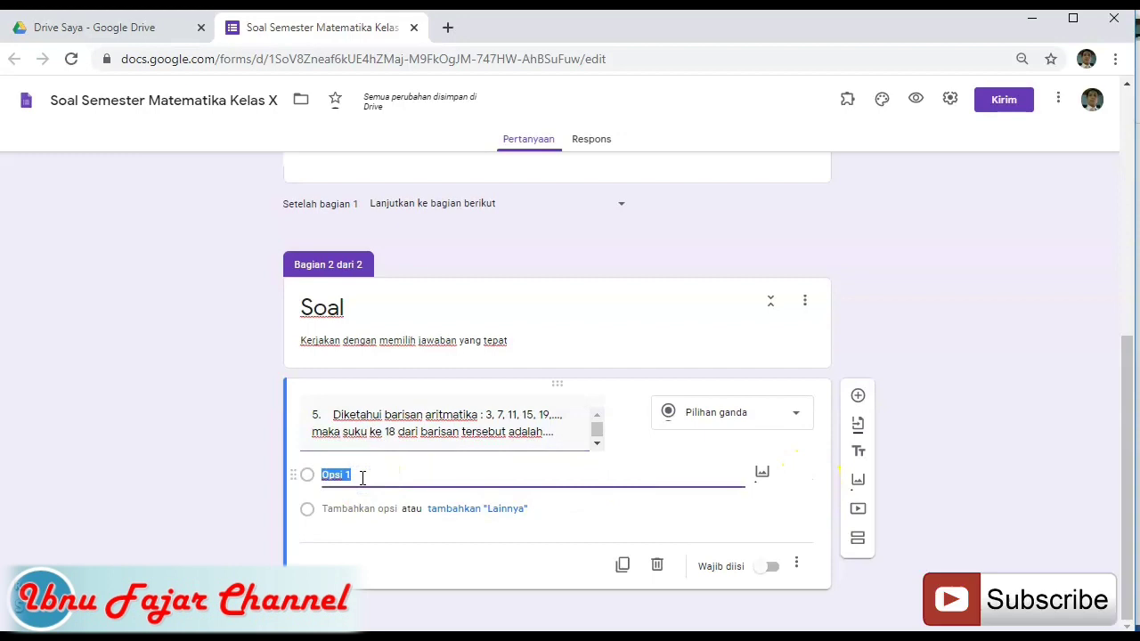
- Give the arithmetic sequence question the answer options 71, 80, 92, 95 and 102, and remove its "Lainnya" option
{"action": "left_click", "coordinate": [459, 508]}
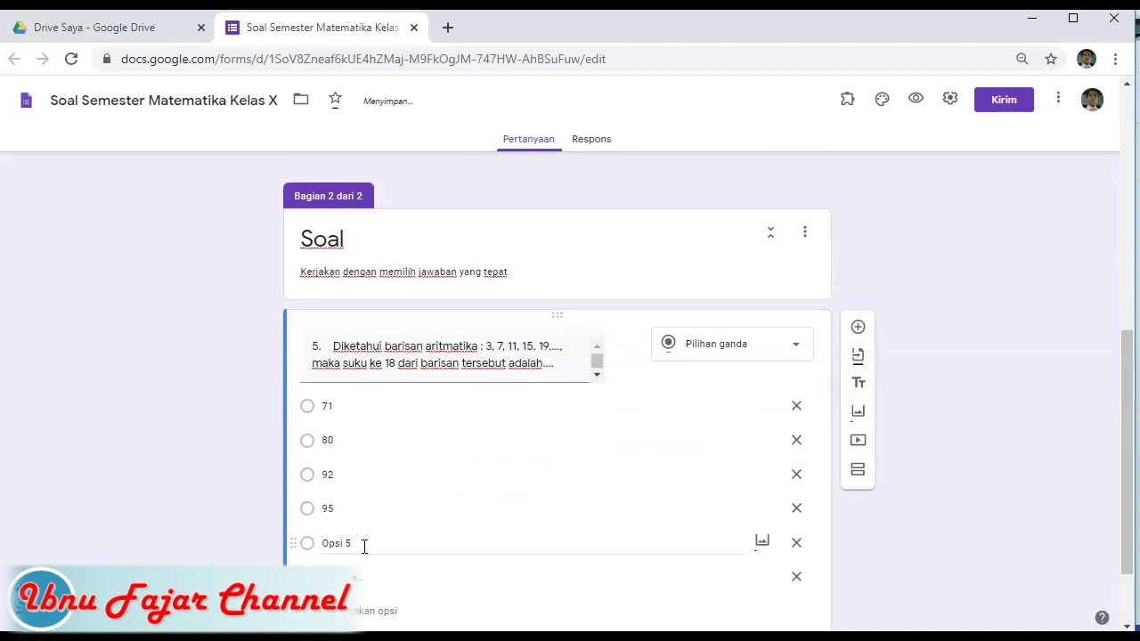
{"action": "left_click", "coordinate": [363, 544]}
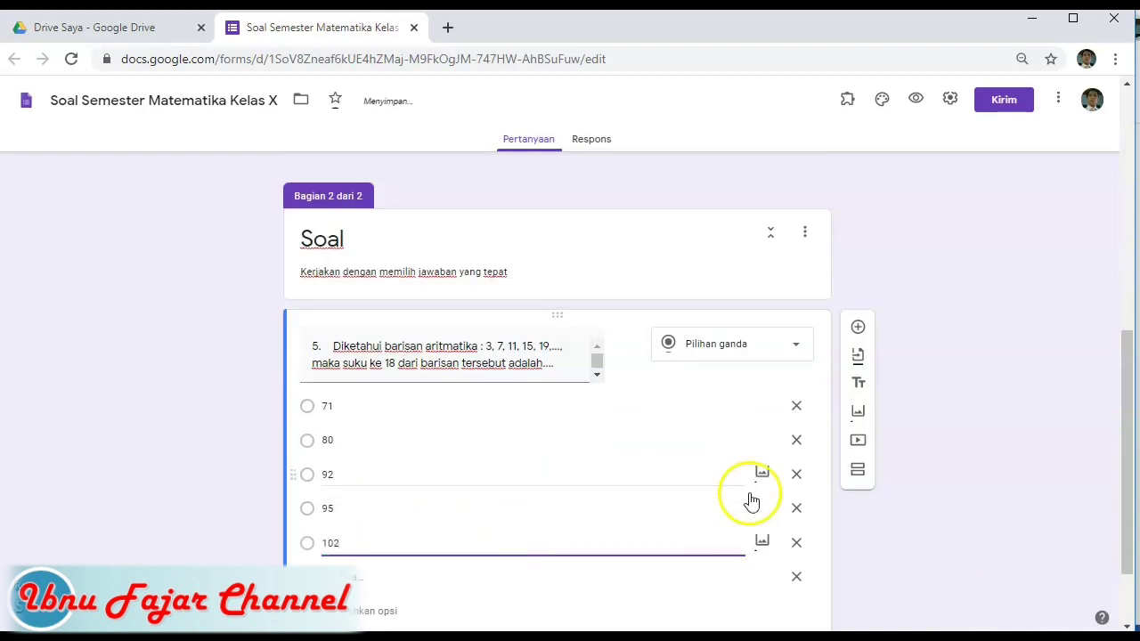
{"action": "left_click", "coordinate": [1129, 379]}
{"action": "left_click_drag", "start_coordinate": [1131, 382], "coordinate": [1131, 427]}
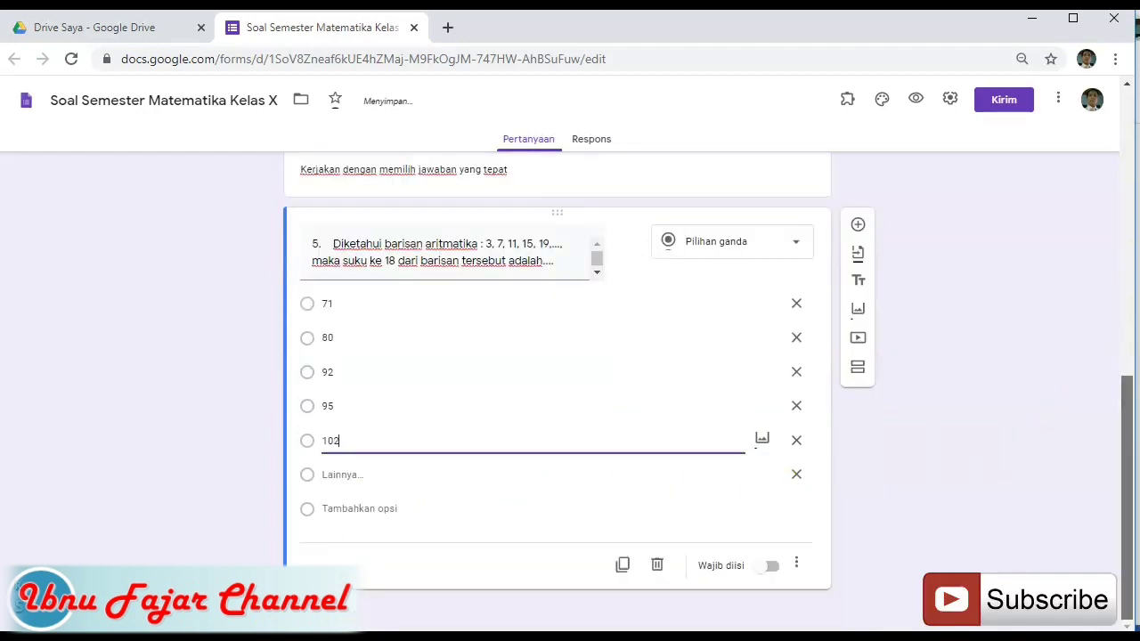
{"action": "left_click", "coordinate": [795, 479]}
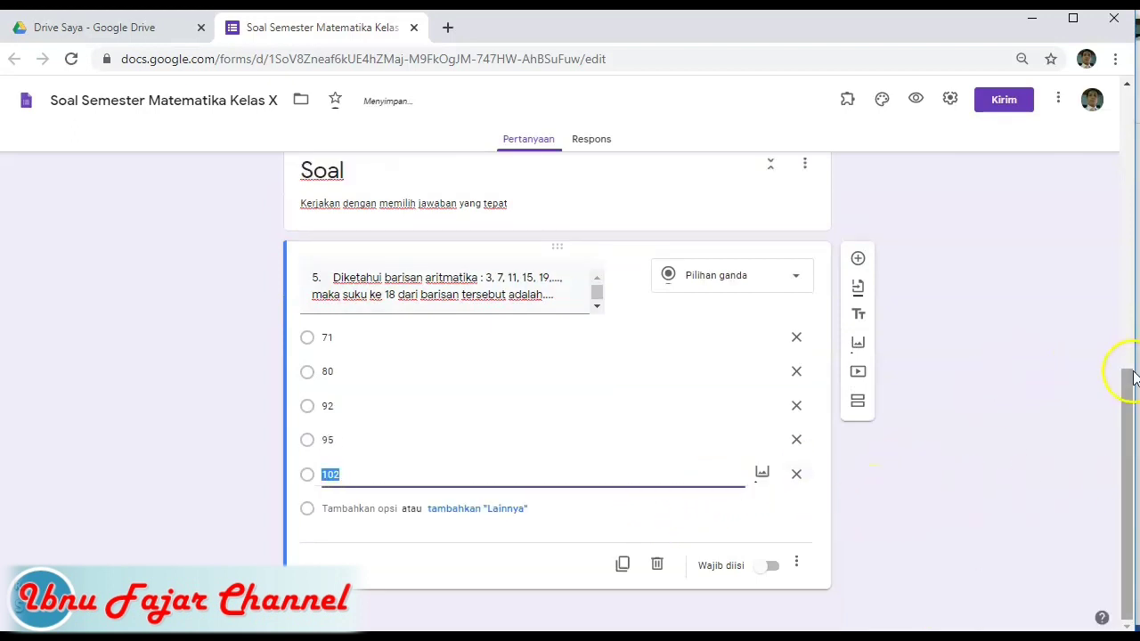
{"action": "left_click_drag", "start_coordinate": [1128, 390], "coordinate": [1132, 428]}
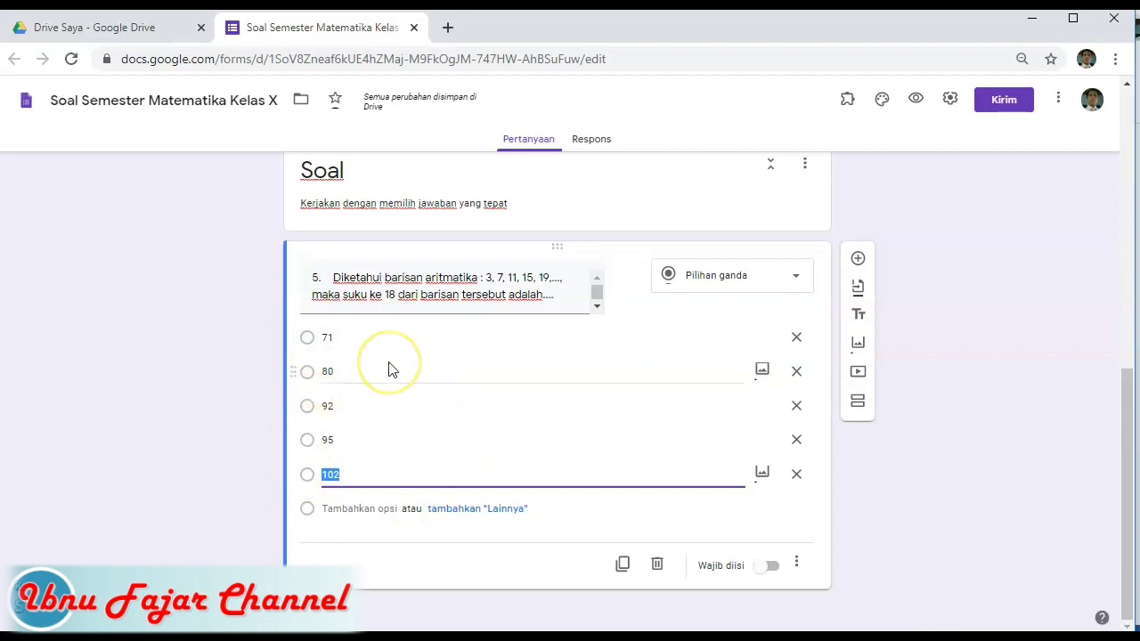
{"action": "left_click", "coordinate": [893, 230]}
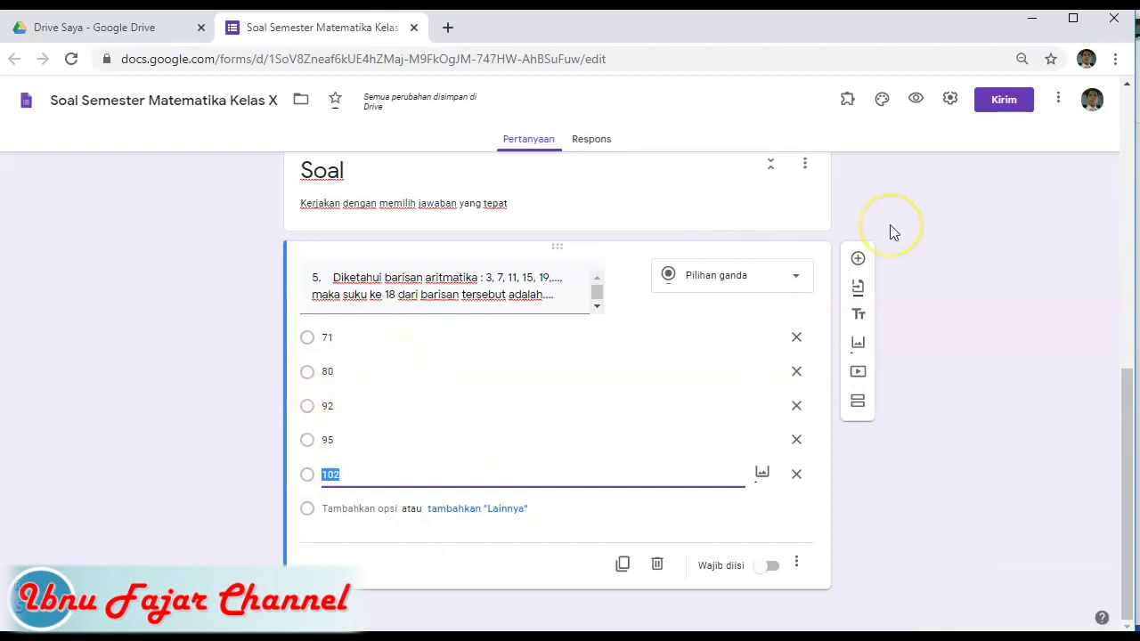
- Turn the form into a quiz in its settings and save the change
{"action": "left_click", "coordinate": [950, 100]}
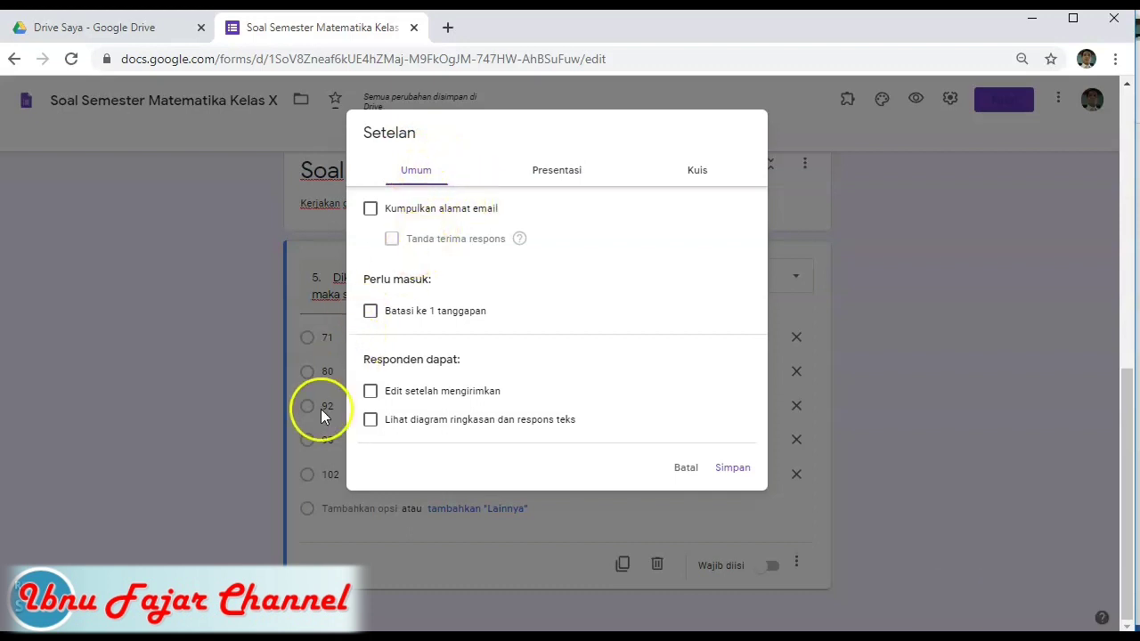
{"action": "left_click", "coordinate": [700, 171]}
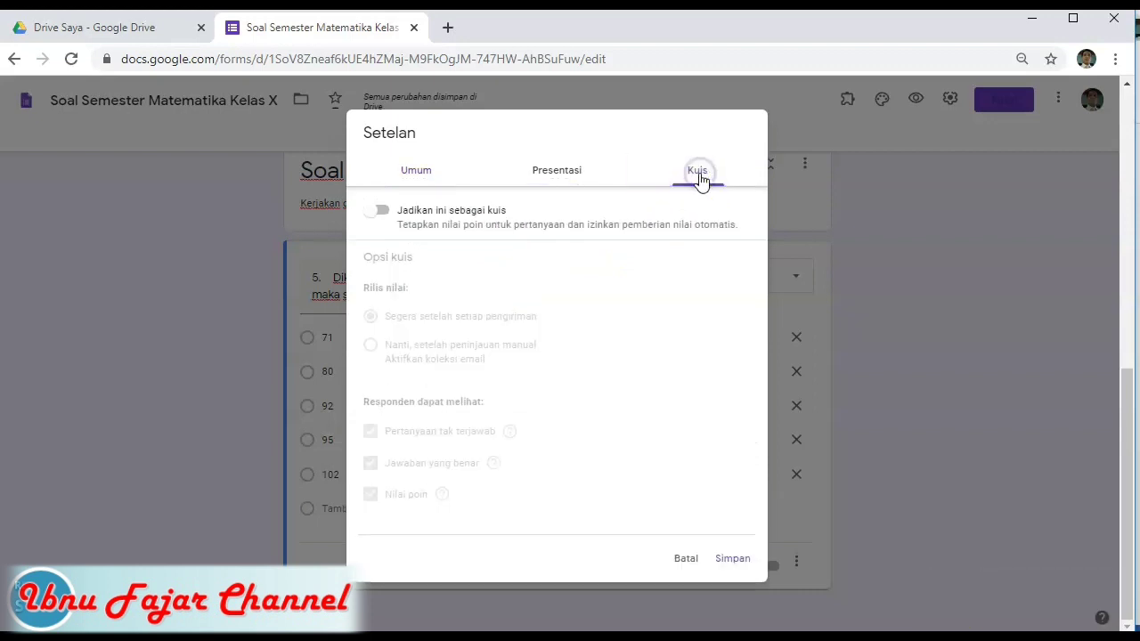
{"action": "left_click", "coordinate": [384, 214]}
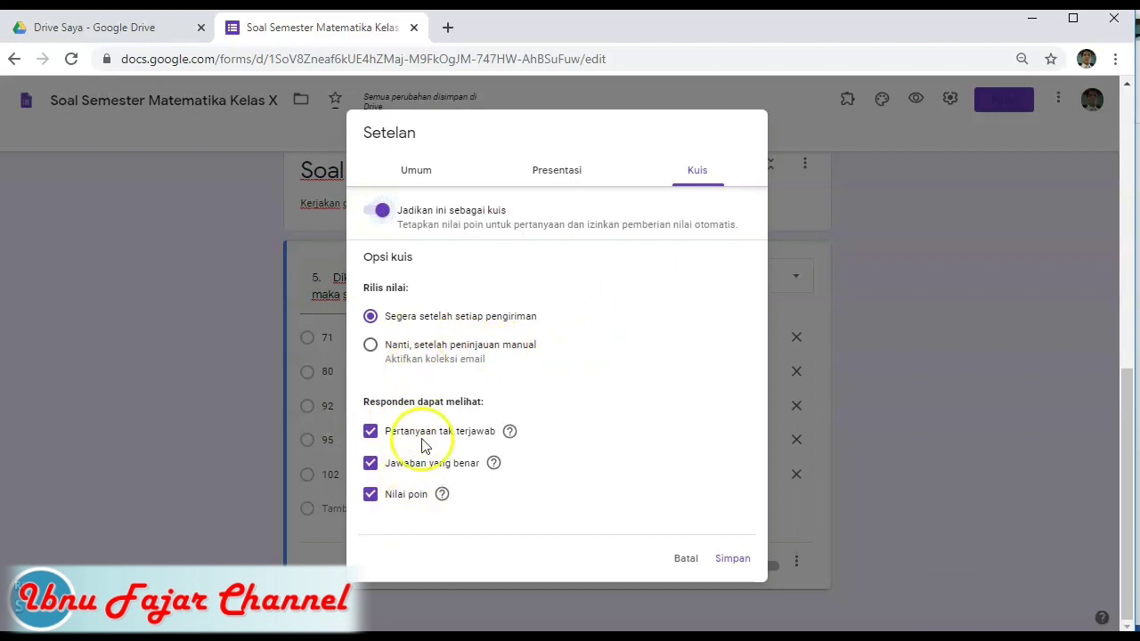
{"action": "left_click", "coordinate": [733, 560]}
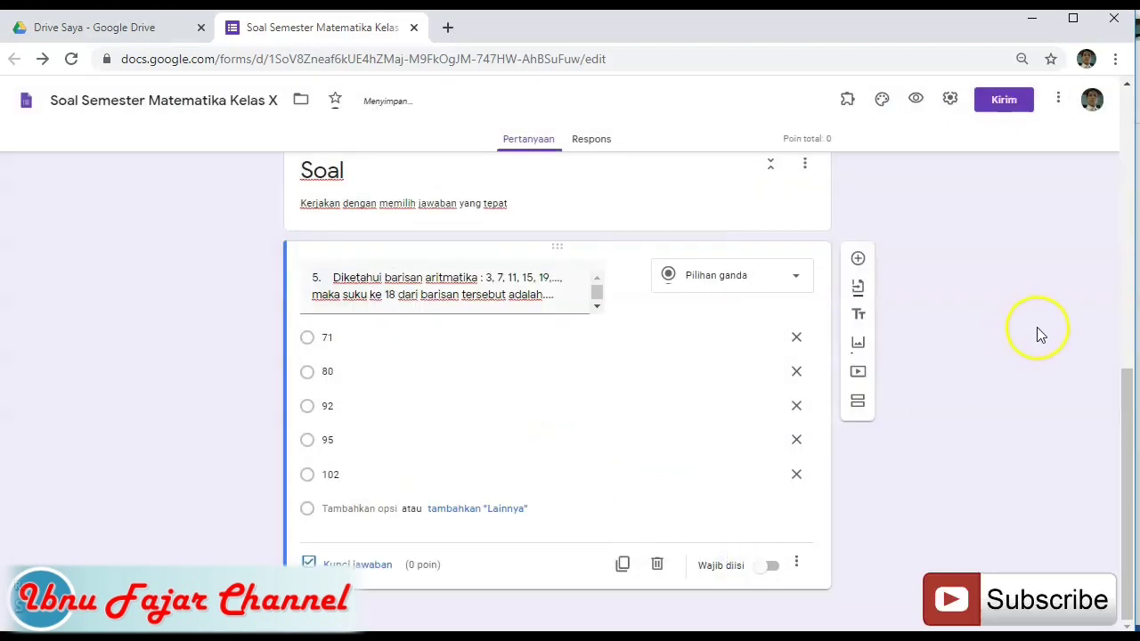
- Mark 71 as the correct answer worth 5 points, and add a new question below
{"action": "left_click", "coordinate": [359, 567]}
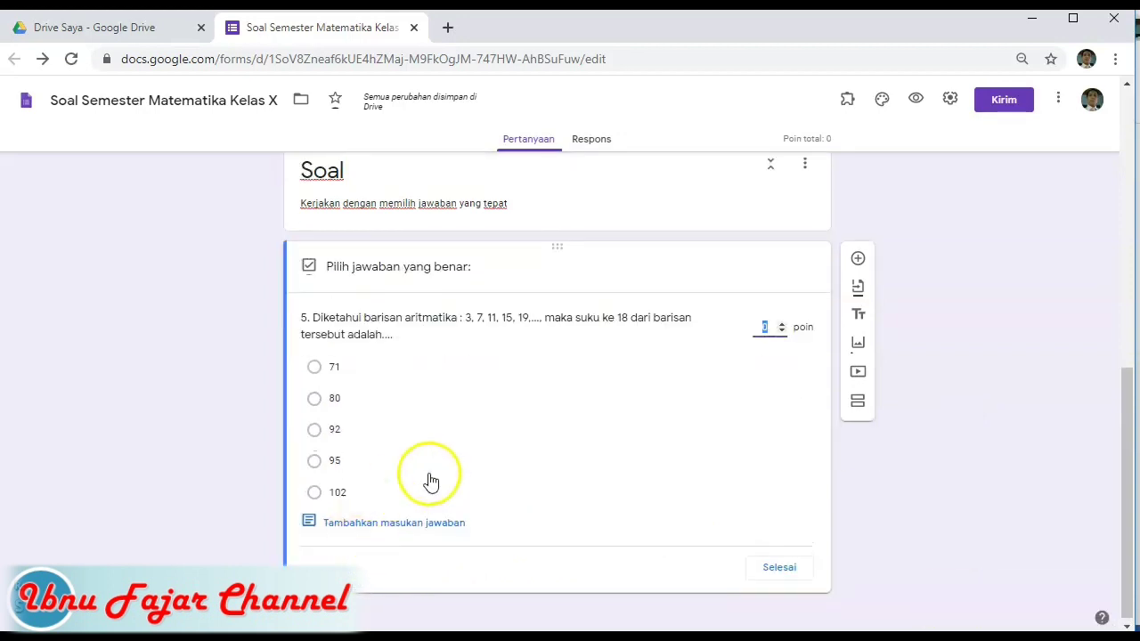
{"action": "left_click", "coordinate": [313, 368]}
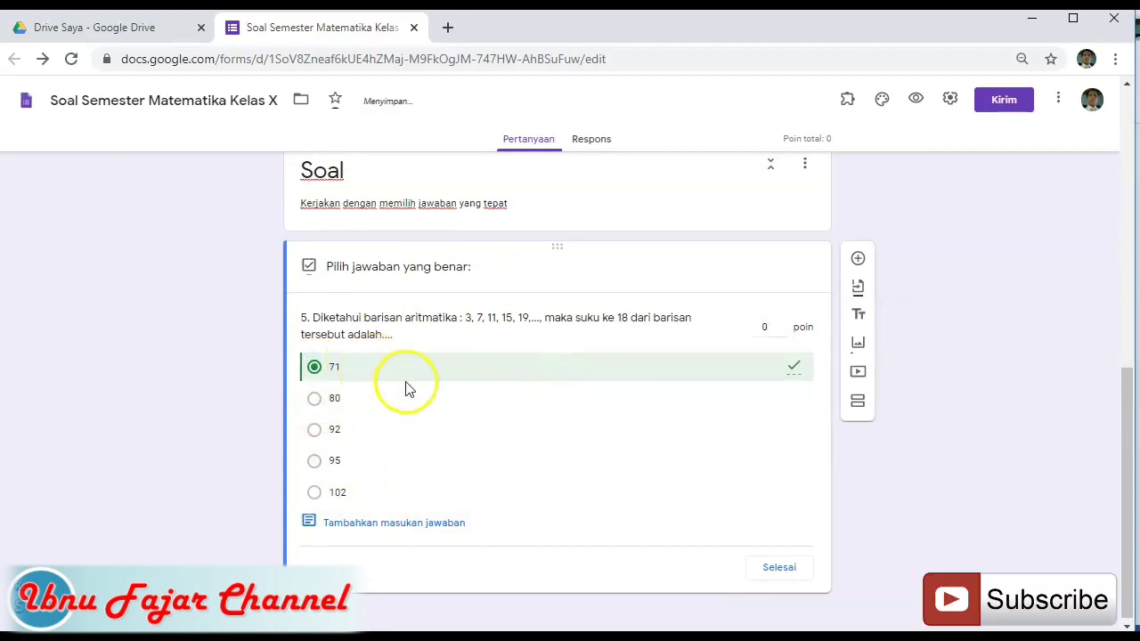
{"action": "left_click", "coordinate": [773, 327]}
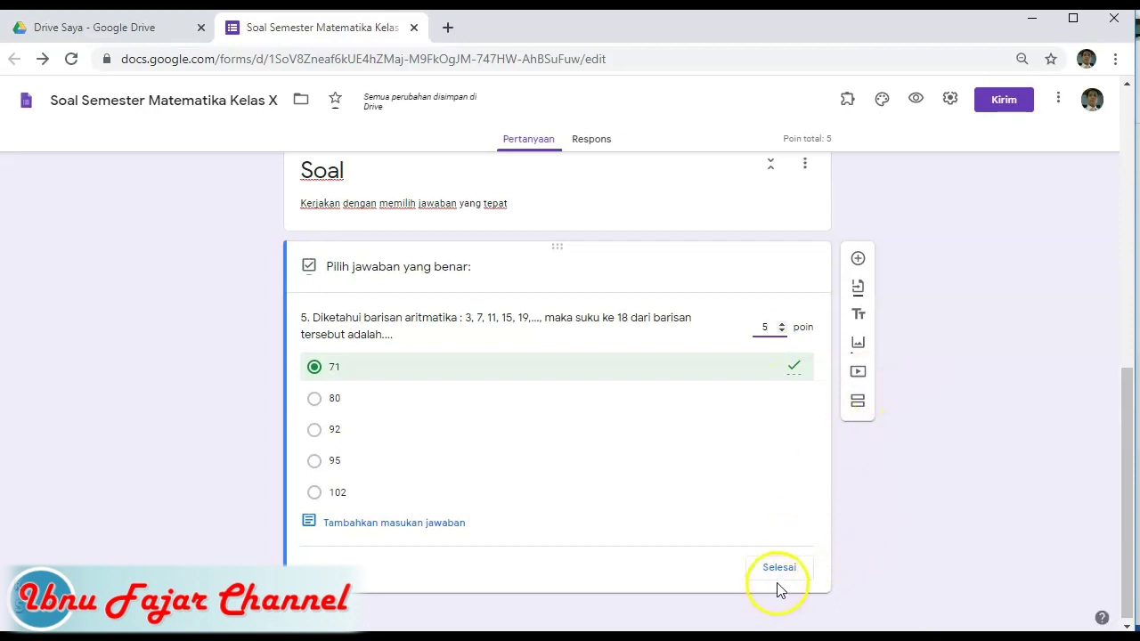
{"action": "left_click", "coordinate": [859, 260]}
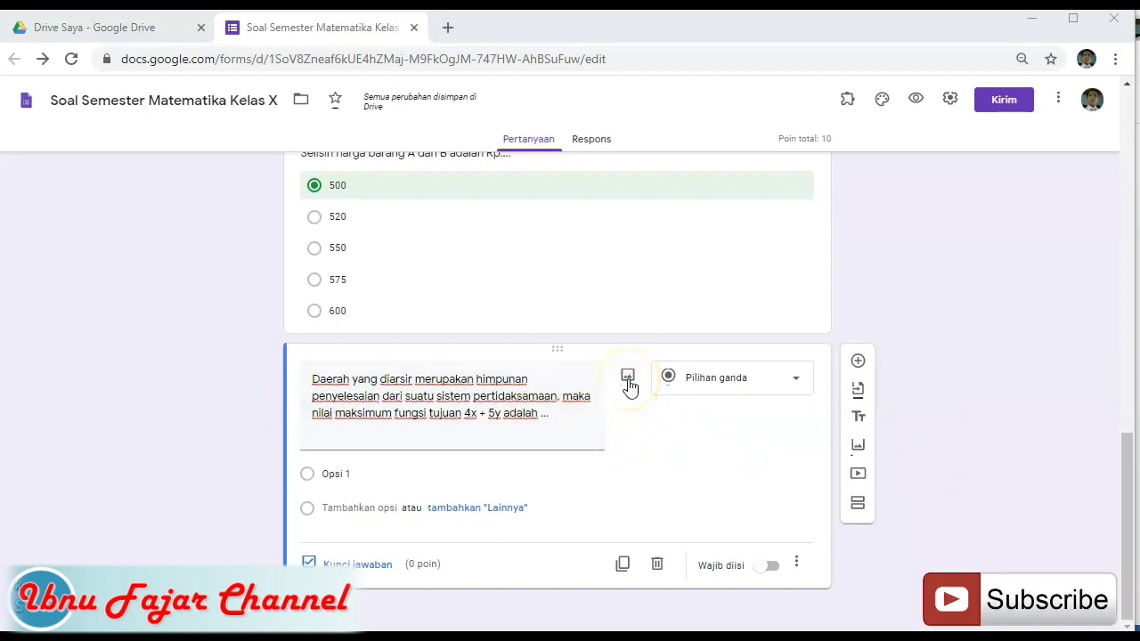
- Insert the shaded-region graph image from the Pictures folder into the question about the maximum of 4x + 5y
{"action": "left_click", "coordinate": [628, 379]}
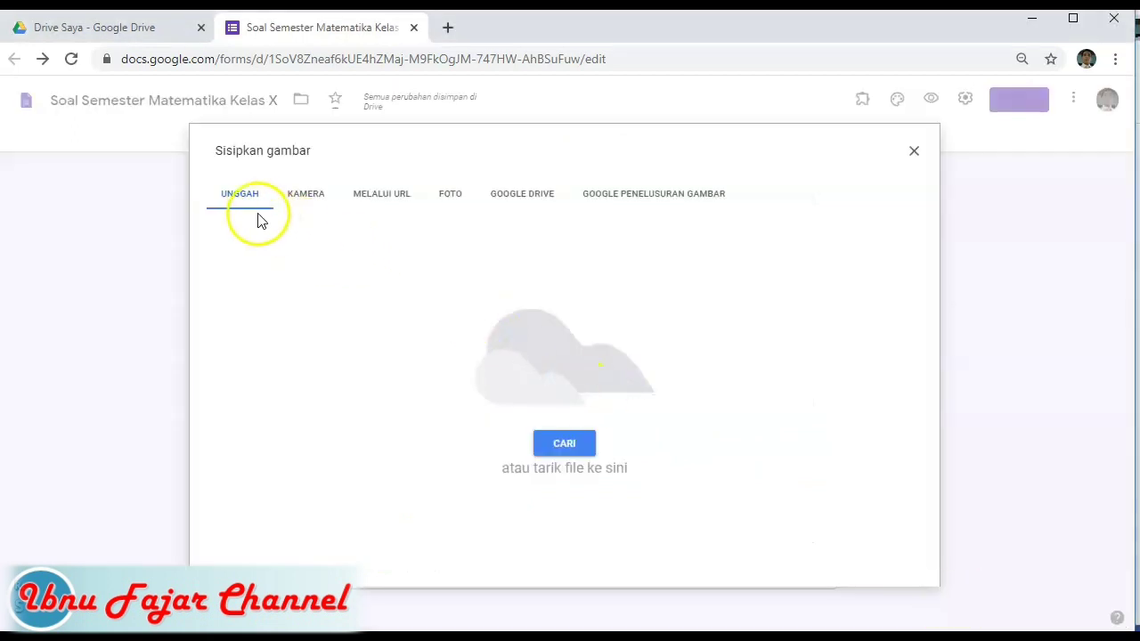
{"action": "left_click", "coordinate": [565, 450]}
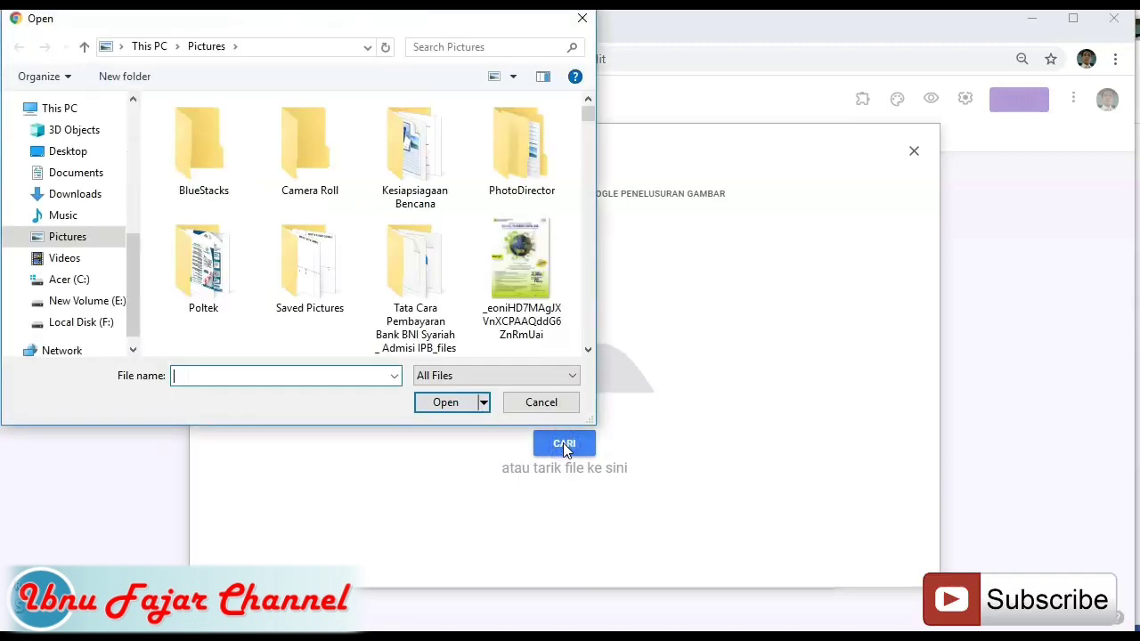
{"action": "scroll", "coordinate": [543, 209], "scroll_direction": "down", "scroll_amount": 5}
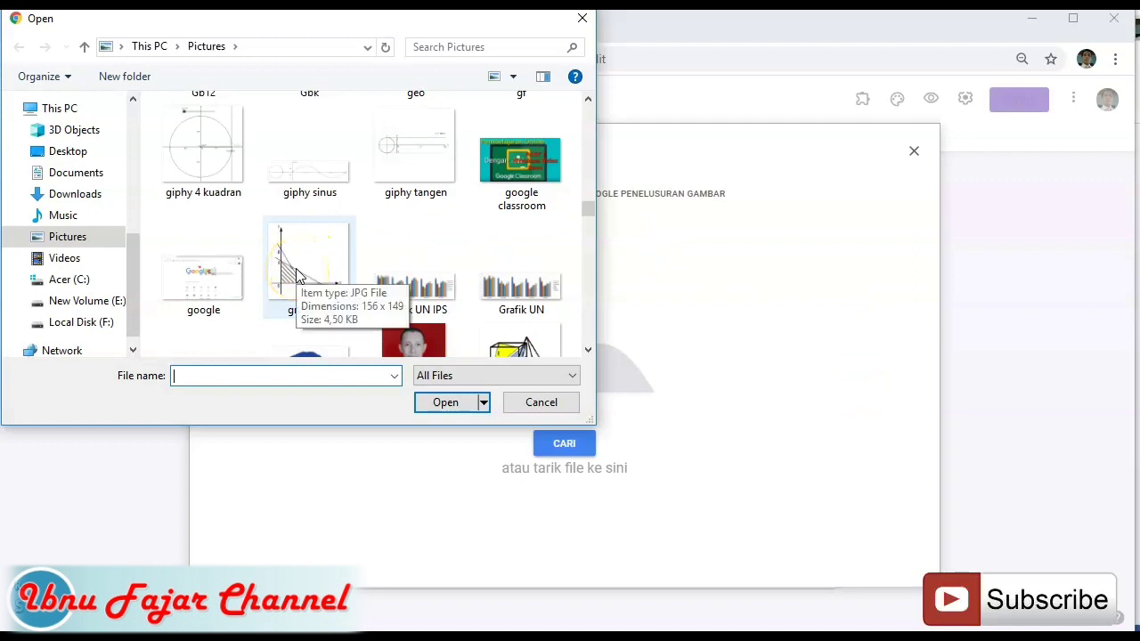
{"action": "left_click", "coordinate": [298, 276]}
{"action": "left_click", "coordinate": [446, 405]}
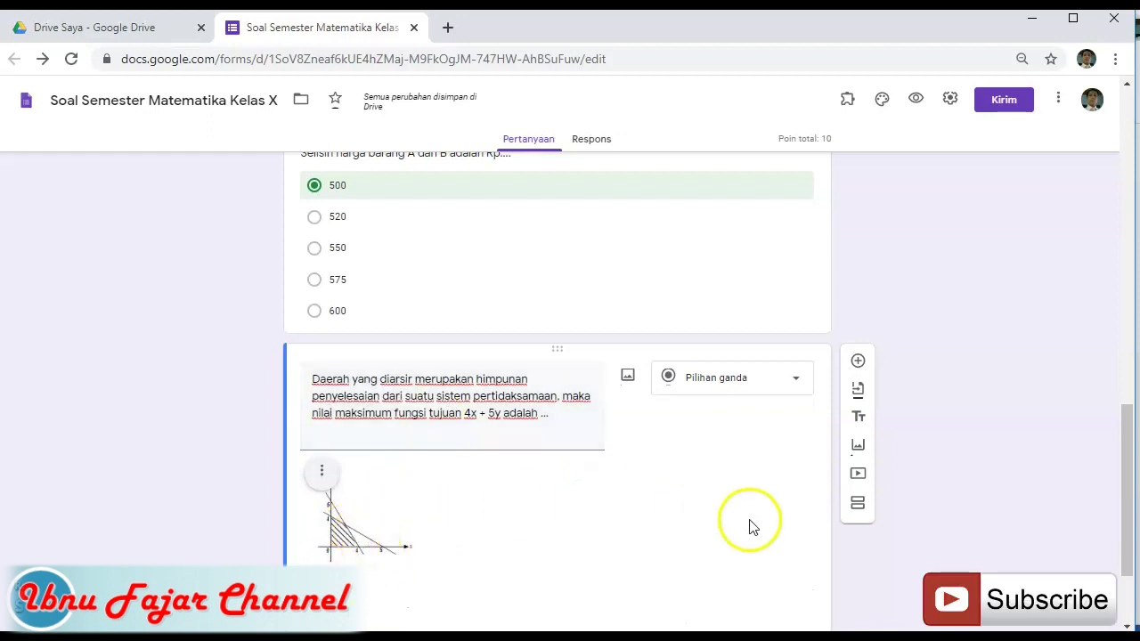
- Add a "Lainnya" option to the question with the graph and open its first answer option for editing
{"action": "left_click_drag", "start_coordinate": [1128, 446], "coordinate": [1133, 484]}
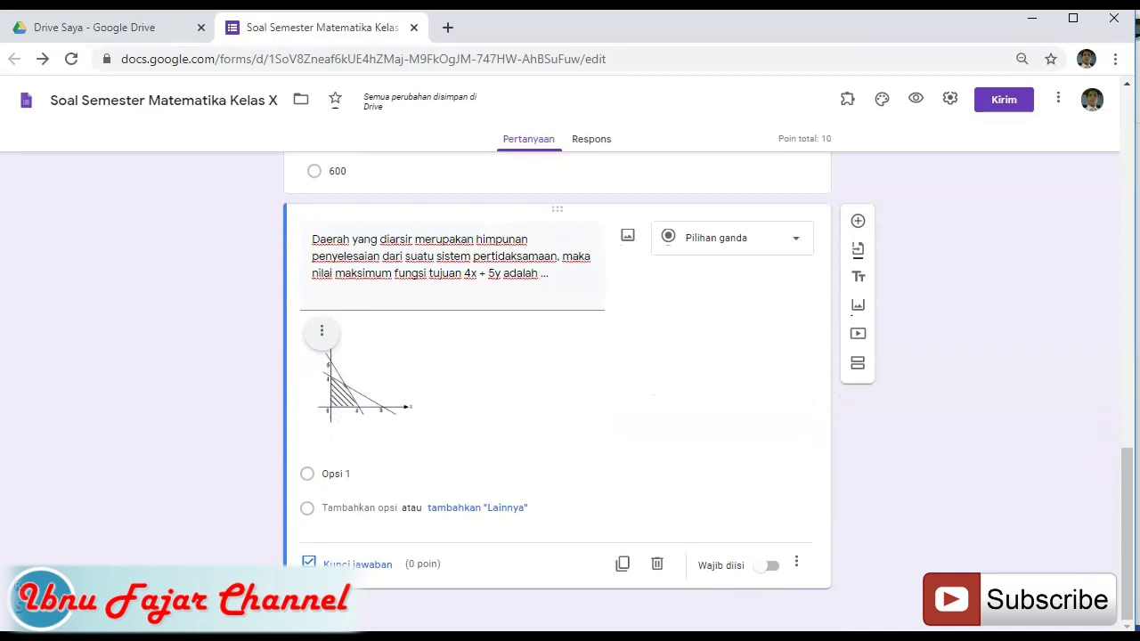
{"action": "left_click", "coordinate": [475, 510]}
{"action": "left_click", "coordinate": [351, 472]}
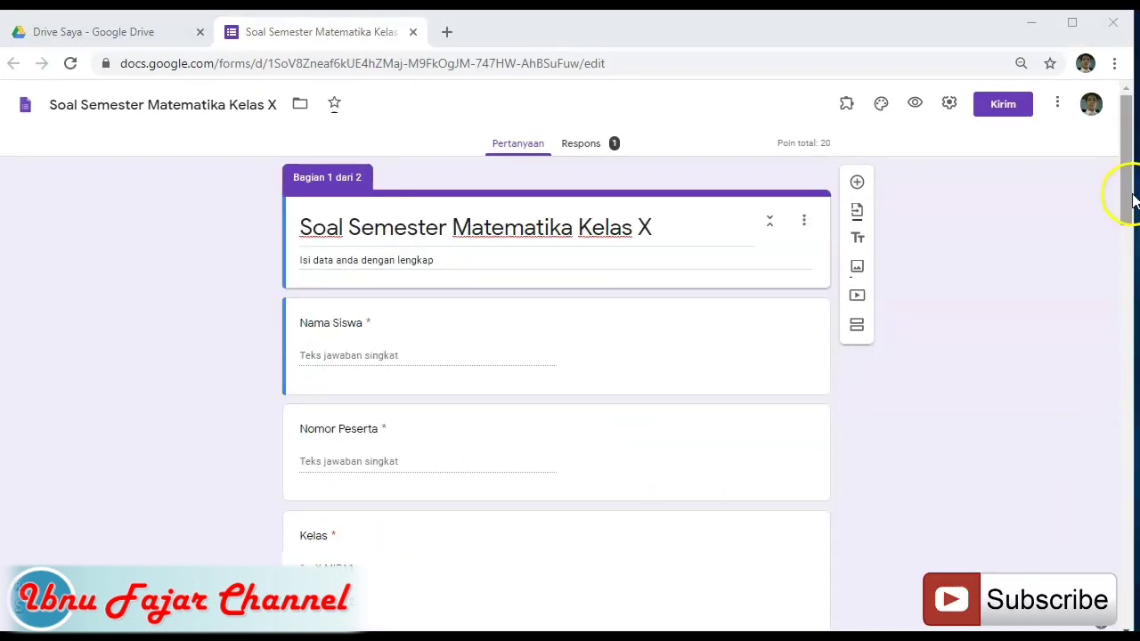
- Open the formLimiter add-on's limit settings and choose date and time as the limit type
{"action": "mouse_move", "coordinate": [1133, 200]}
{"action": "left_mouse_down"}
{"action": "mouse_move", "coordinate": [1130, 382]}
{"action": "mouse_move", "coordinate": [1107, 508]}
{"action": "mouse_move", "coordinate": [1128, 595]}
{"action": "mouse_move", "coordinate": [1129, 405]}
{"action": "left_mouse_up"}
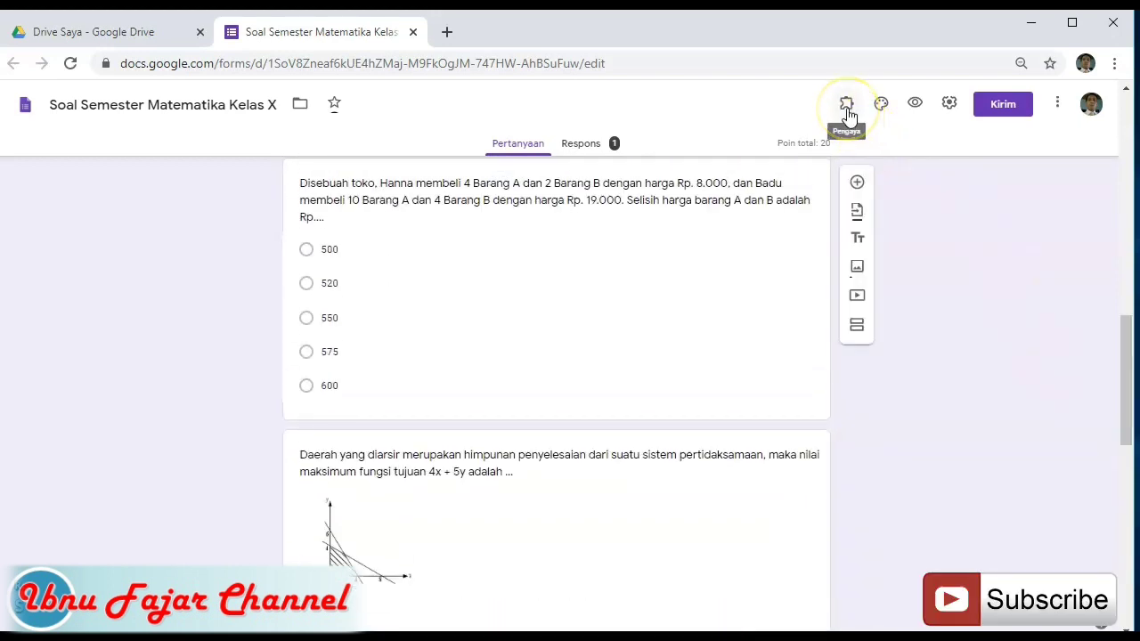
{"action": "left_click", "coordinate": [848, 112]}
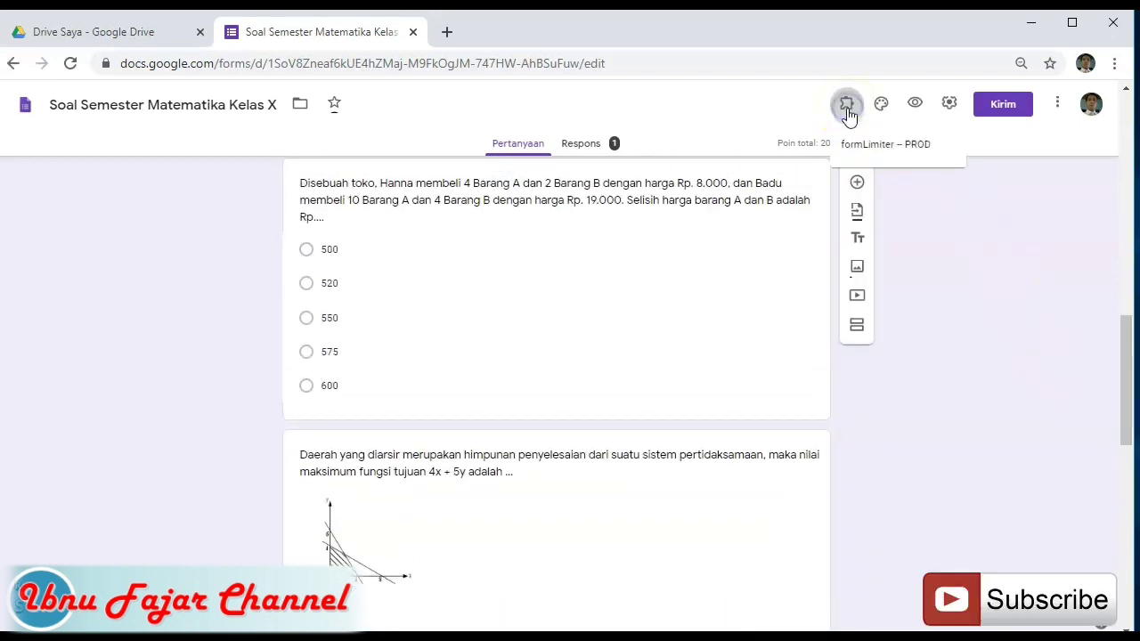
{"action": "left_click", "coordinate": [898, 151]}
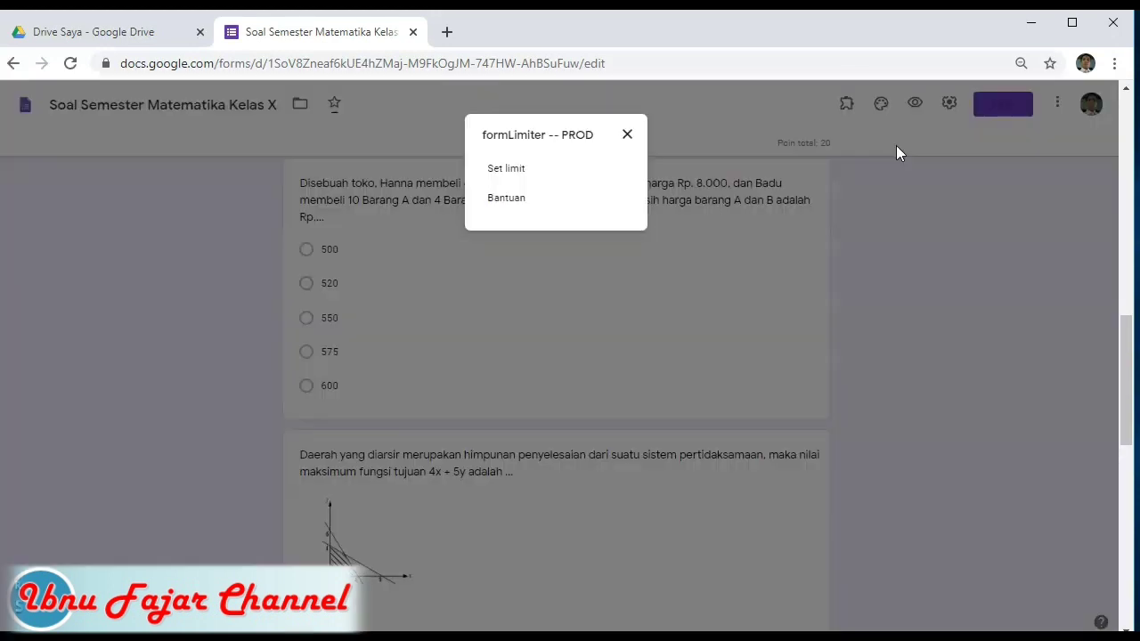
{"action": "left_click", "coordinate": [508, 171]}
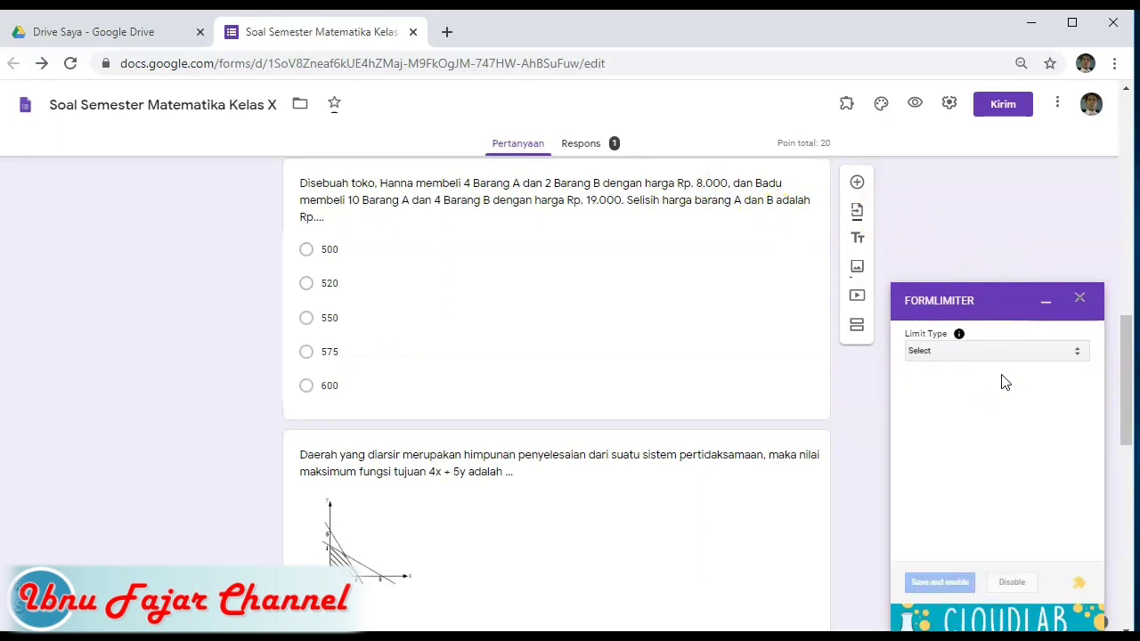
{"action": "left_click", "coordinate": [1075, 355]}
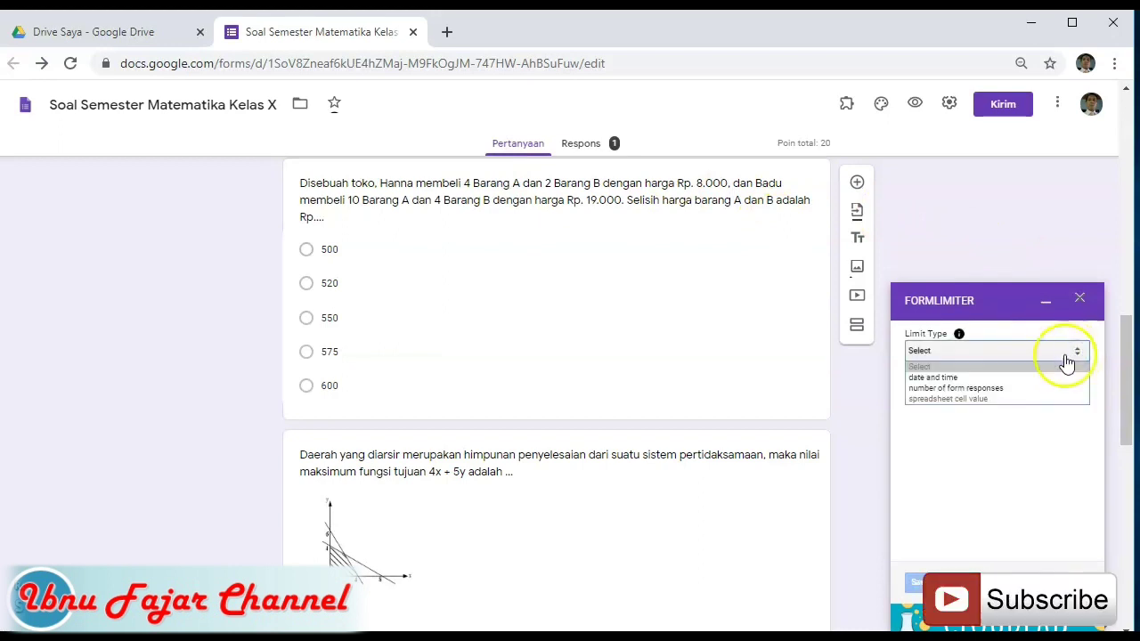
{"action": "left_click", "coordinate": [996, 380]}
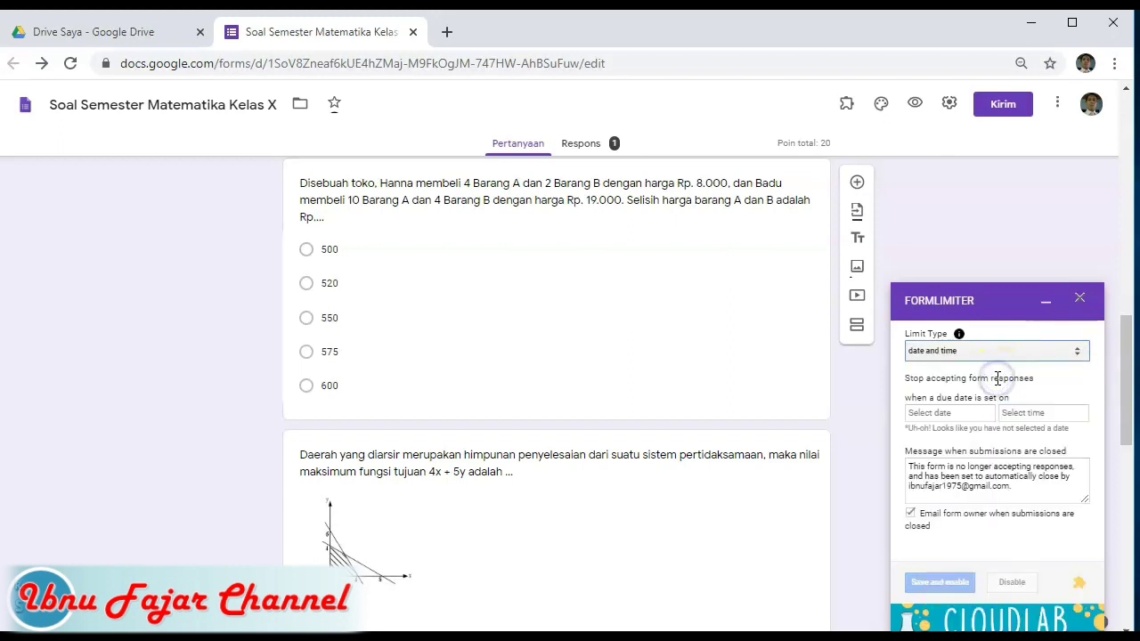
- Set the form to stop accepting responses on 04/23/2020 at 10:00 AM
{"action": "left_click", "coordinate": [958, 414]}
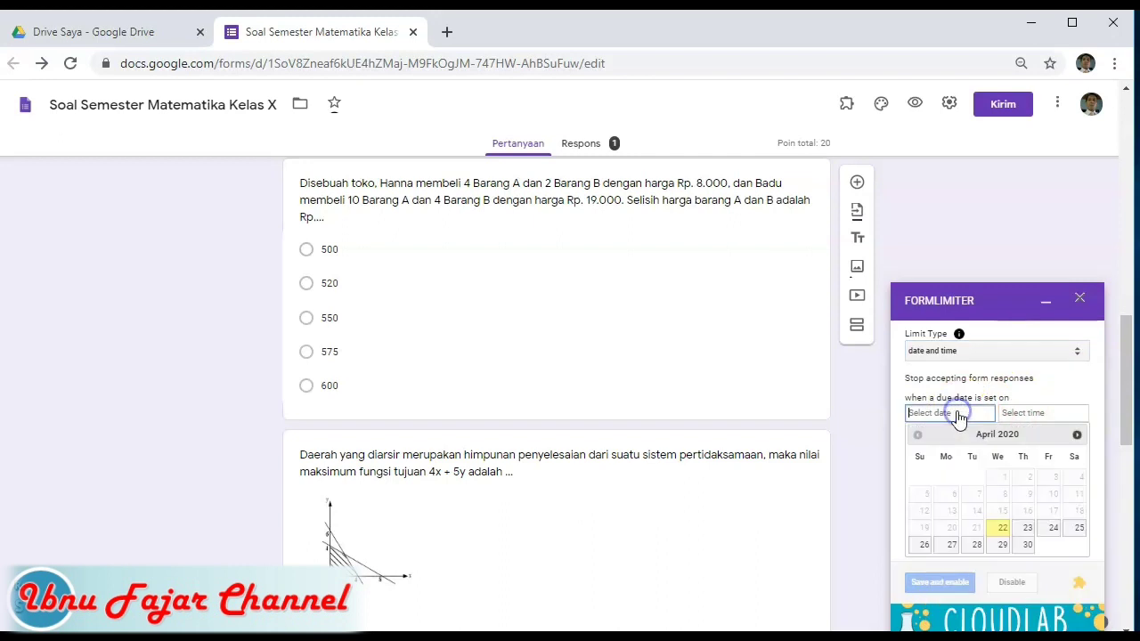
{"action": "left_click", "coordinate": [1028, 529]}
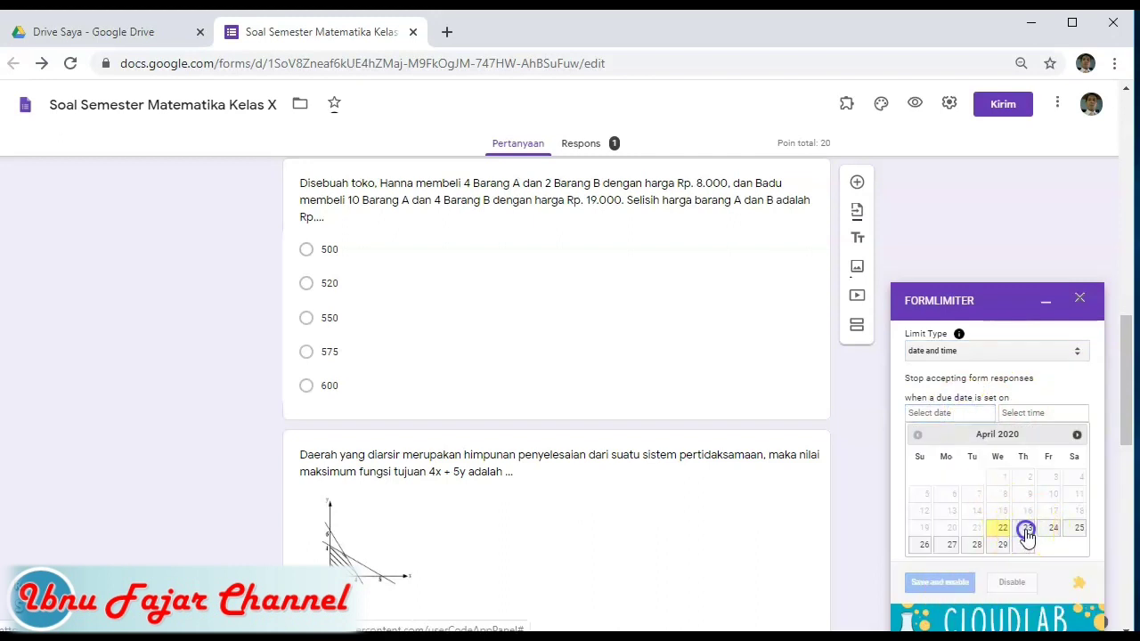
{"action": "left_click", "coordinate": [1039, 415]}
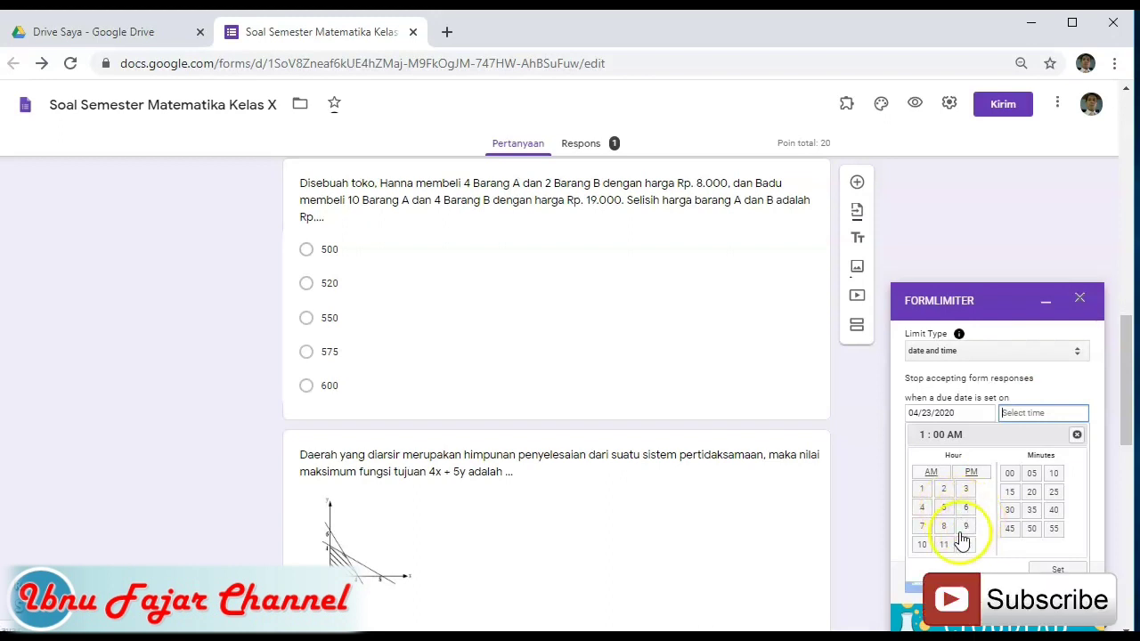
{"action": "left_click", "coordinate": [922, 544]}
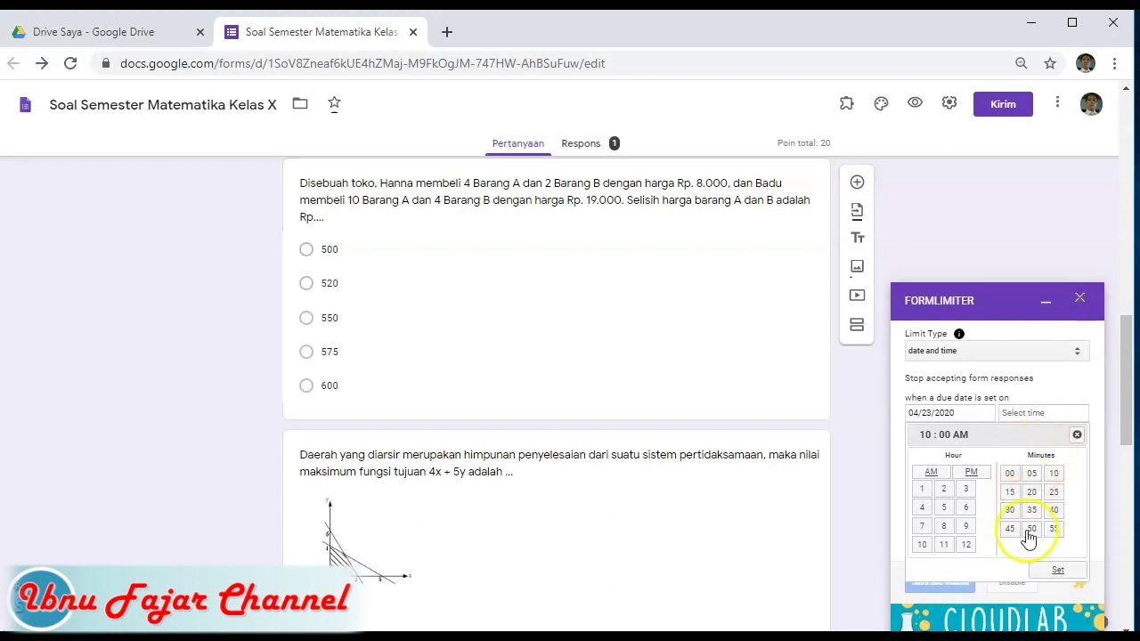
{"action": "left_click", "coordinate": [1059, 570]}
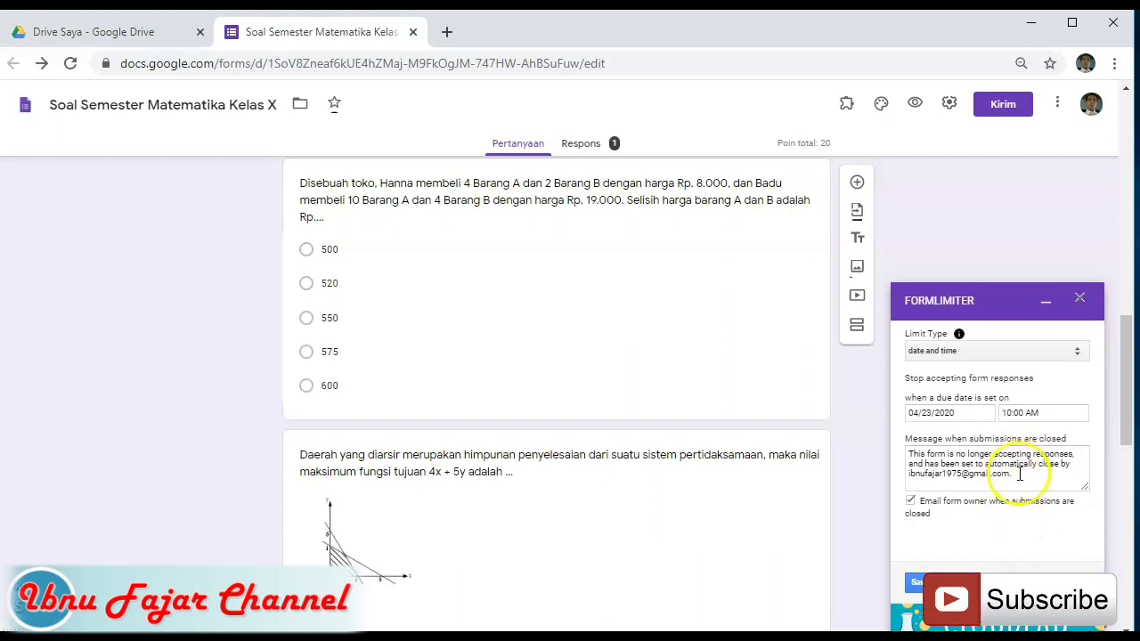
- Replace the closed-submissions message with "Mohon maaf waktu sudah lewat", then save and enable the limit
{"action": "left_click", "coordinate": [910, 454]}
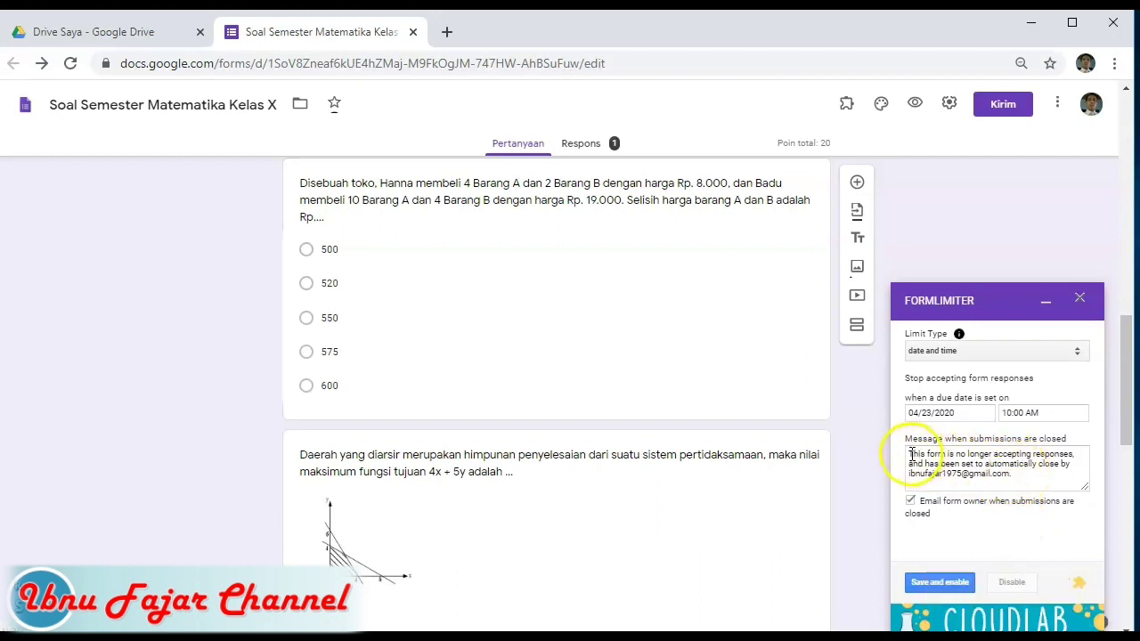
{"action": "left_click_drag", "start_coordinate": [910, 454], "coordinate": [1022, 475]}
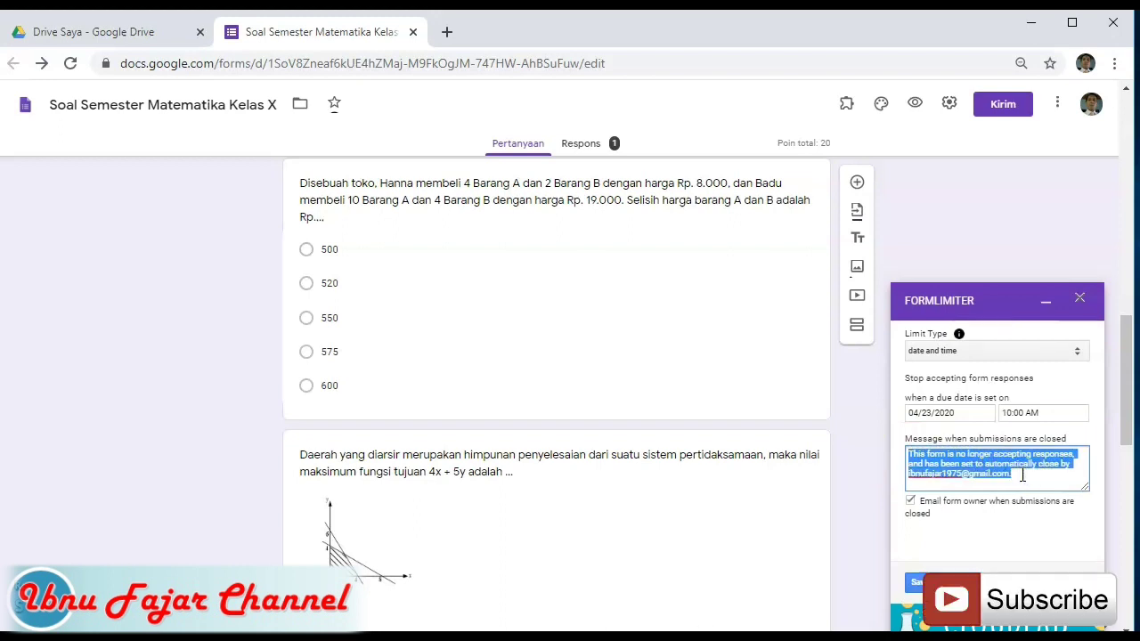
{"action": "type", "text": "Mohon maaf waktu suda"}
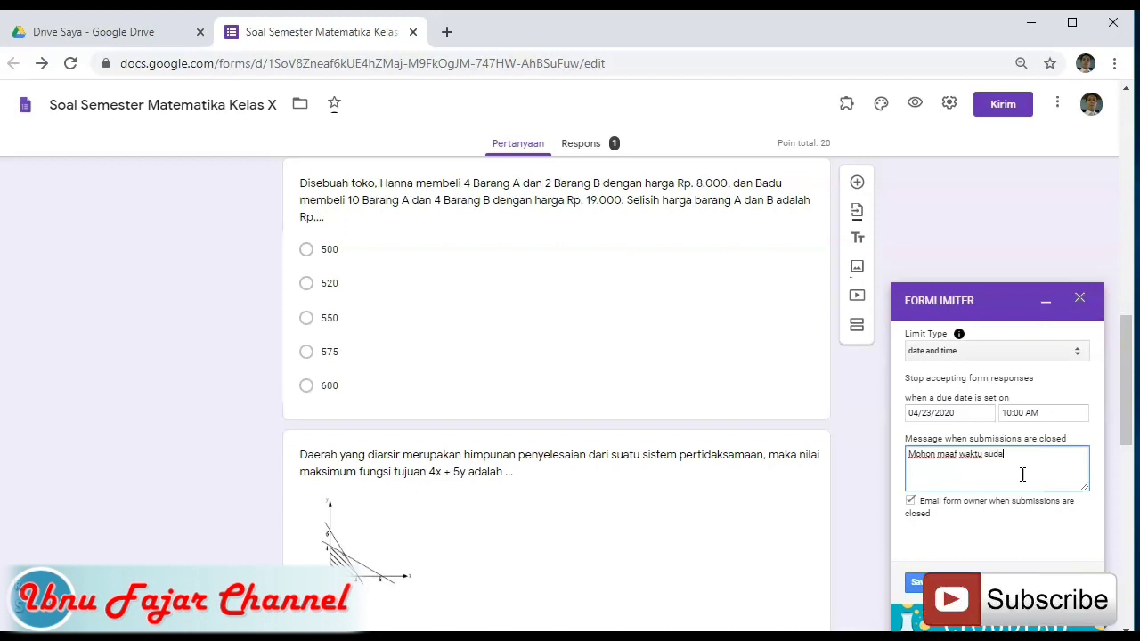
{"action": "type", "text": "wat"}
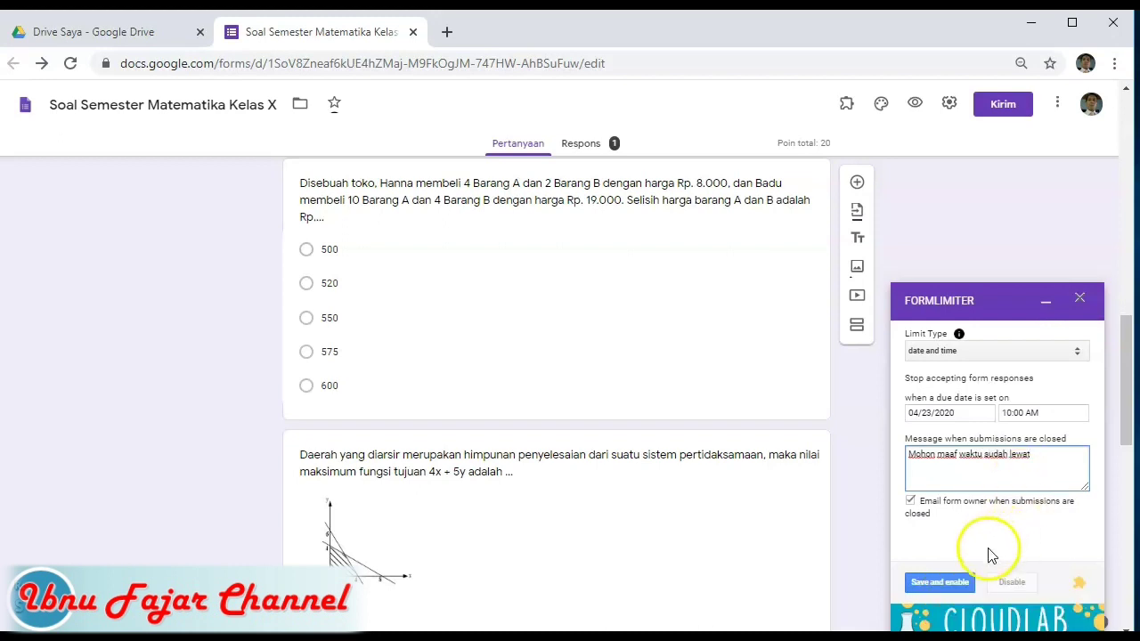
{"action": "left_click", "coordinate": [944, 582]}
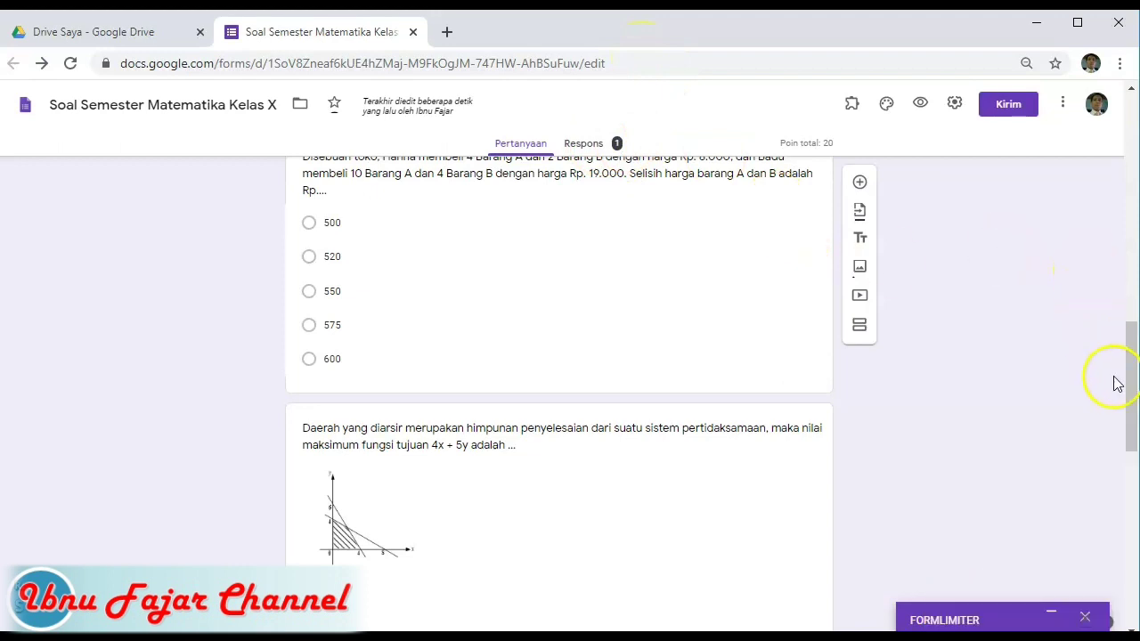
{"action": "left_click_drag", "start_coordinate": [1130, 389], "coordinate": [1124, 165]}
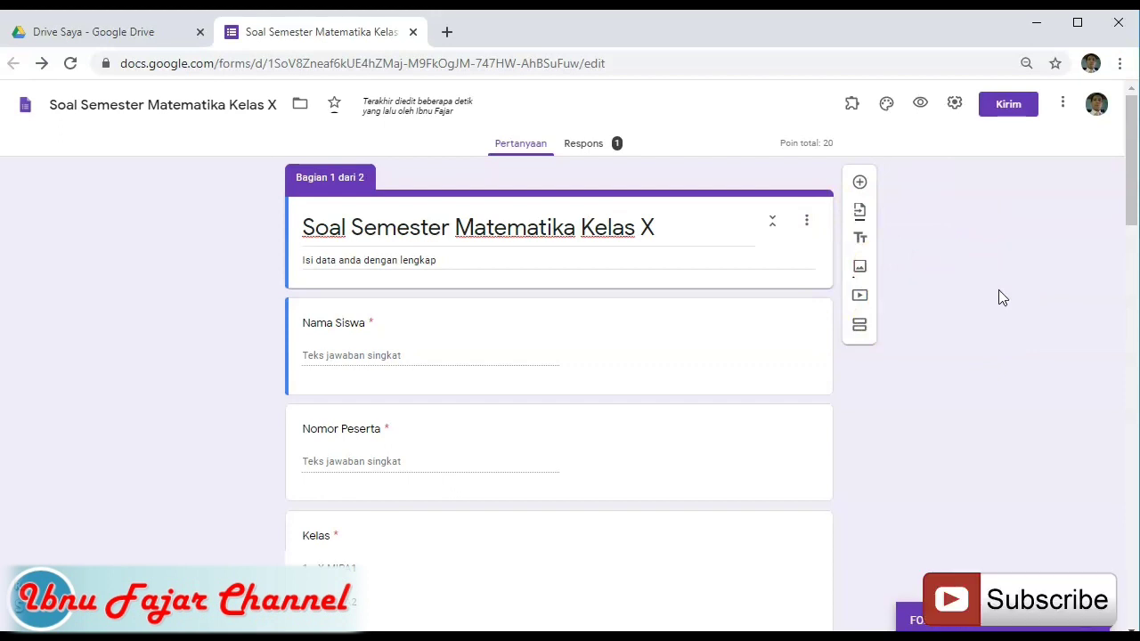
{"action": "left_click", "coordinate": [1106, 191]}
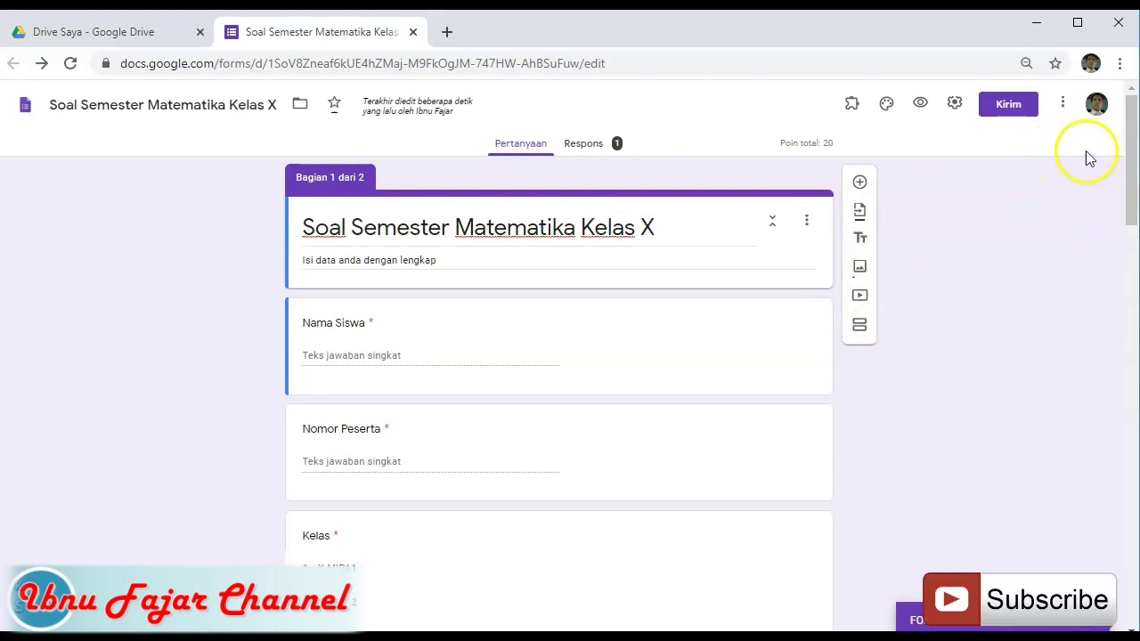